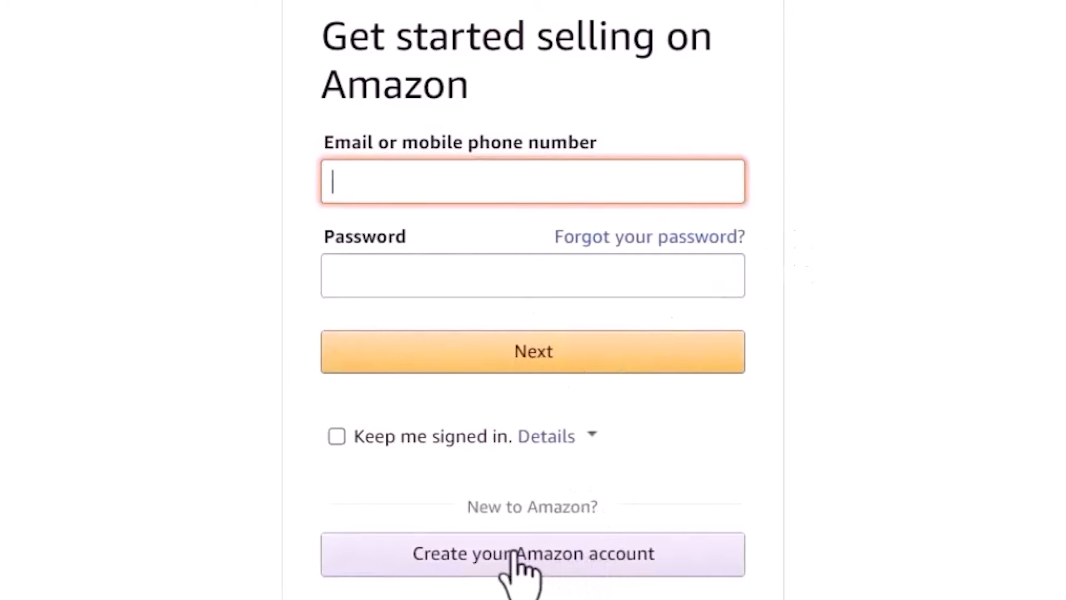
Start creating a new Amazon account from the sign-in page
click(517, 552)
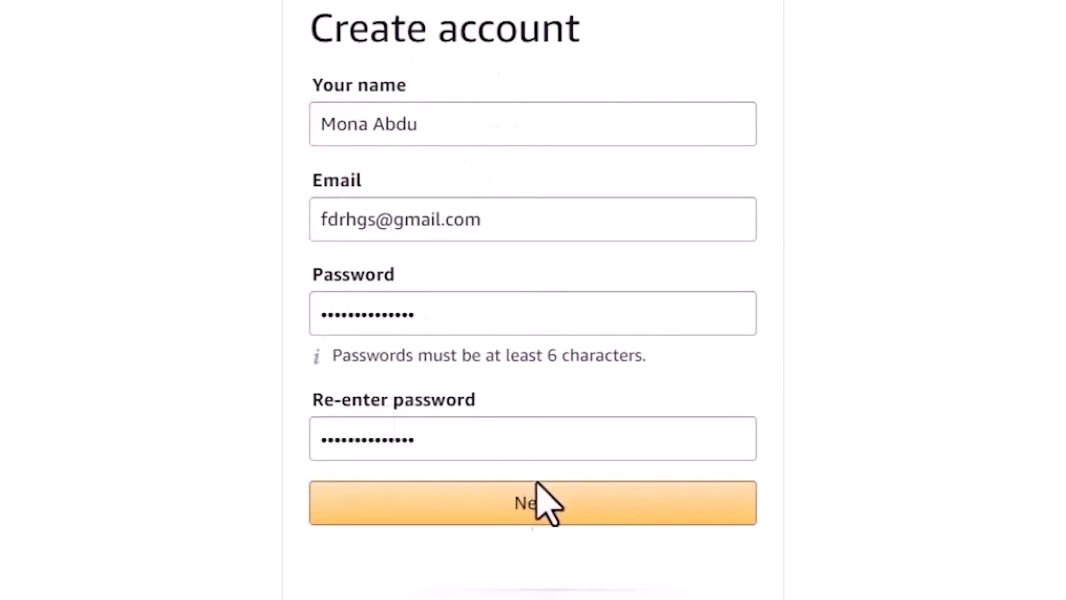
Submit the account details and open Amazon's verification e-mail in Gmail to find the code
click(550, 503)
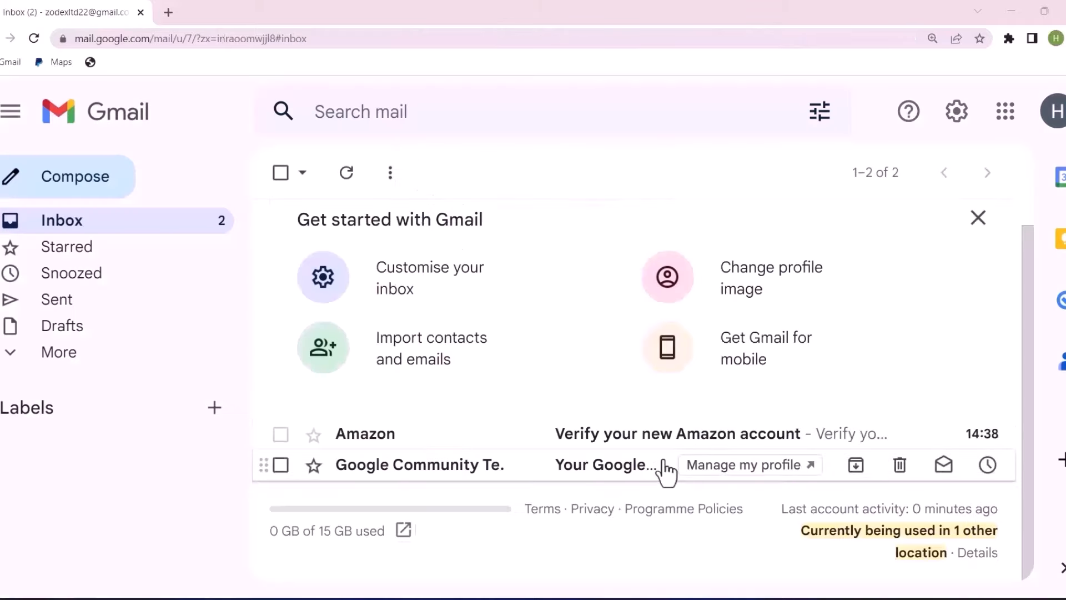
click(709, 447)
scroll(1024, 257, down, 4)
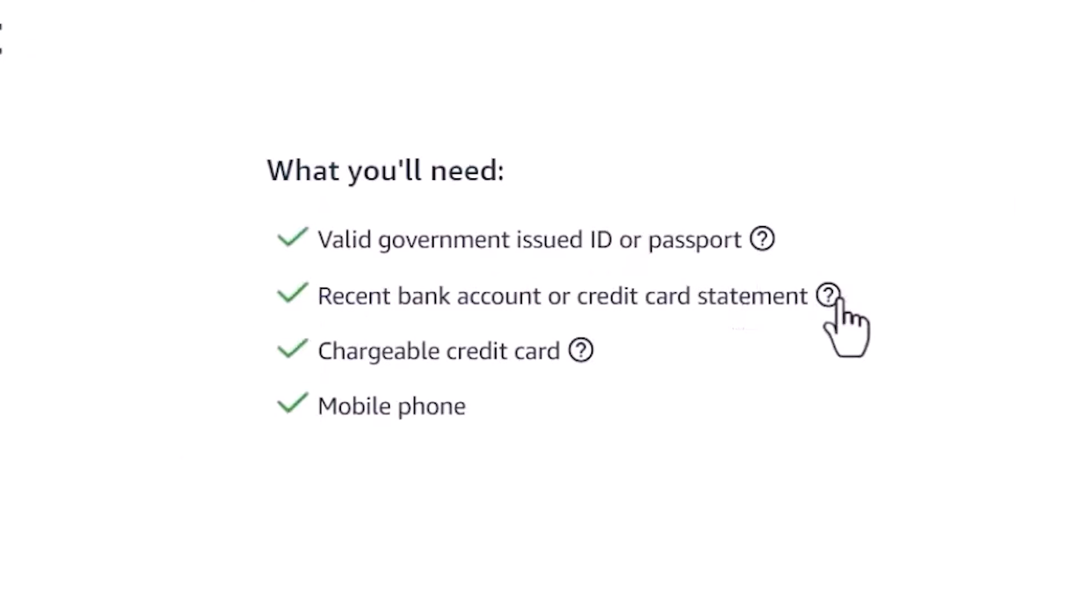
Choose United Kingdom as the business location
mouse_move(839, 302)
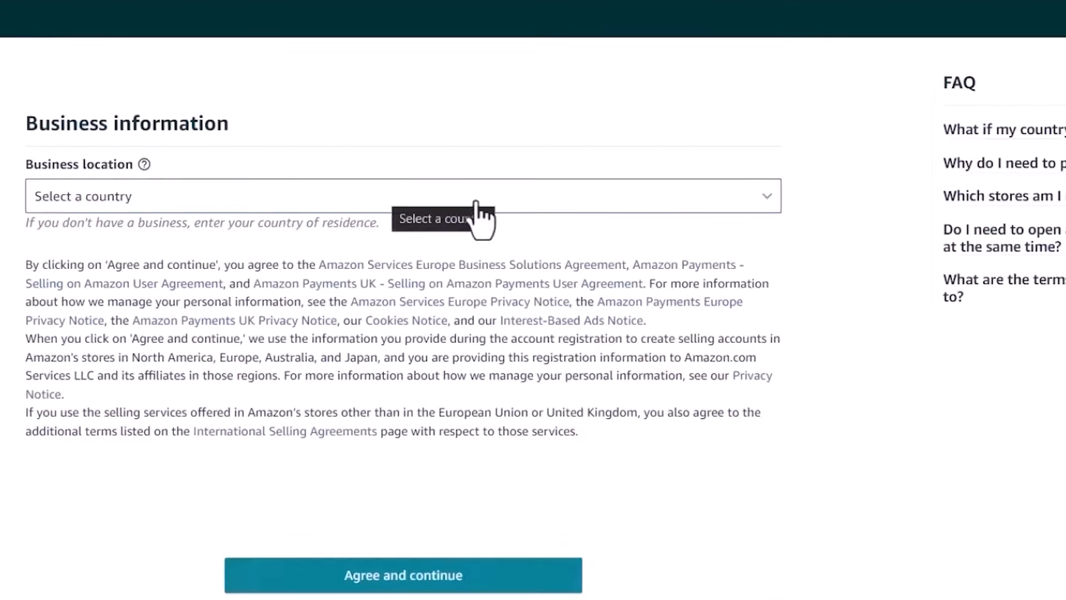
click(731, 215)
key(u)
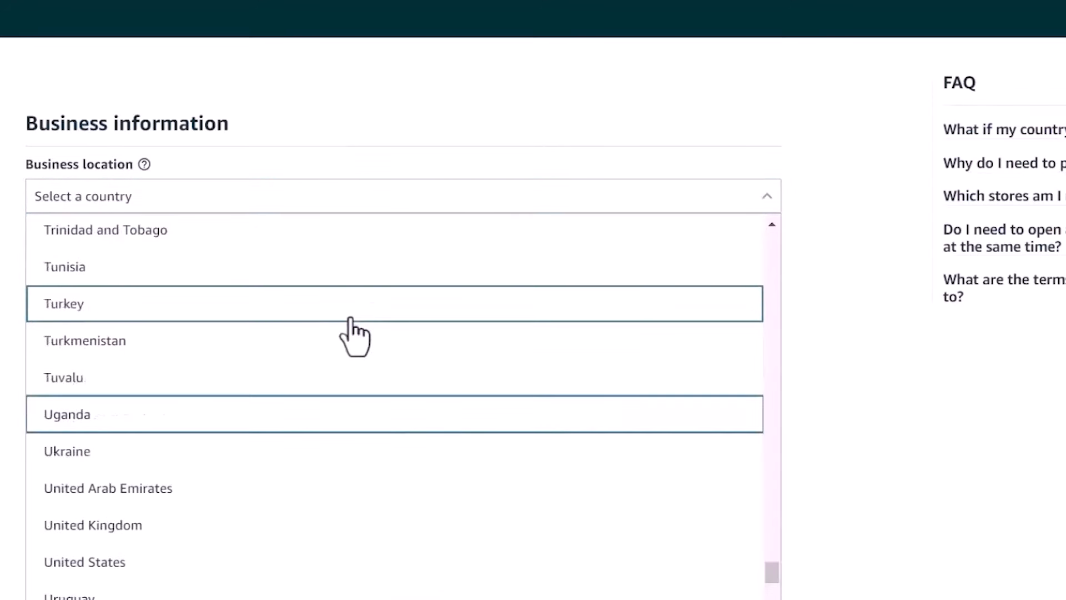
click(219, 524)
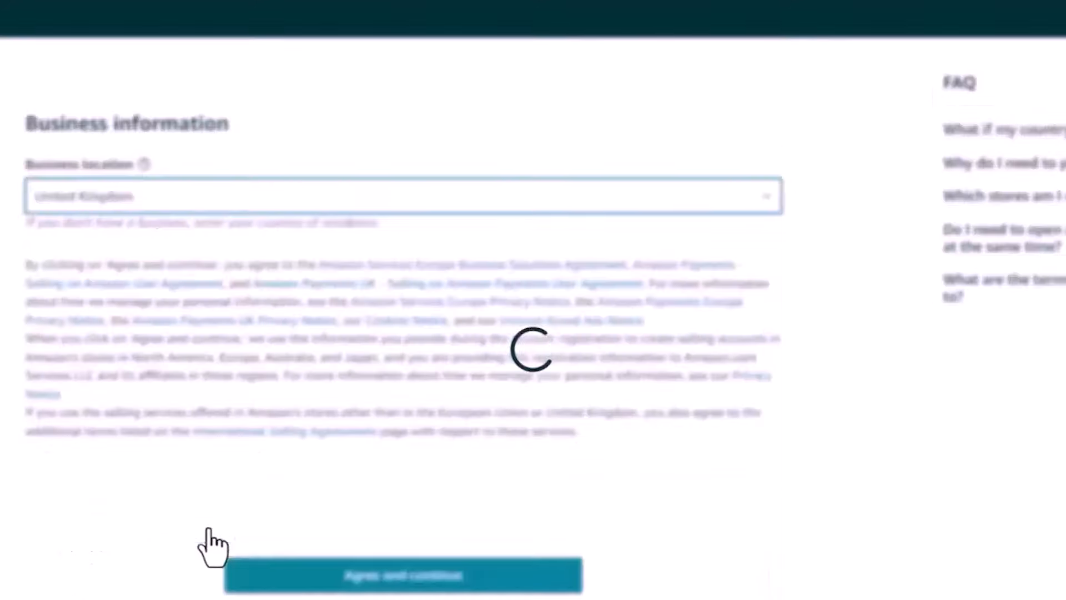
click(407, 292)
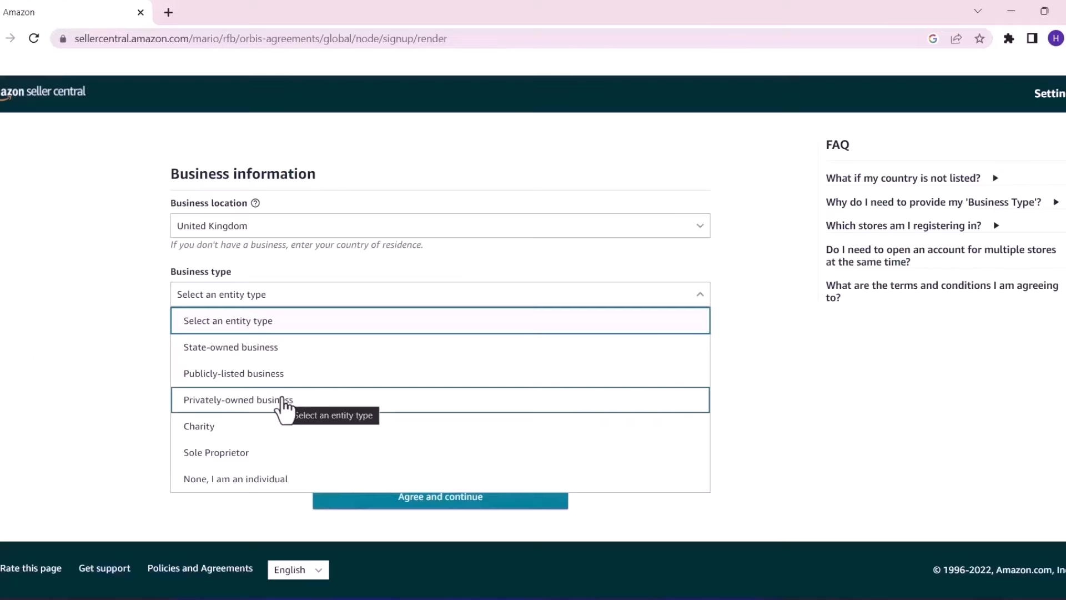
Select Privately-owned business as the entity type and enter the business name 'al sherka'
click(285, 401)
scroll(335, 336, down, 2)
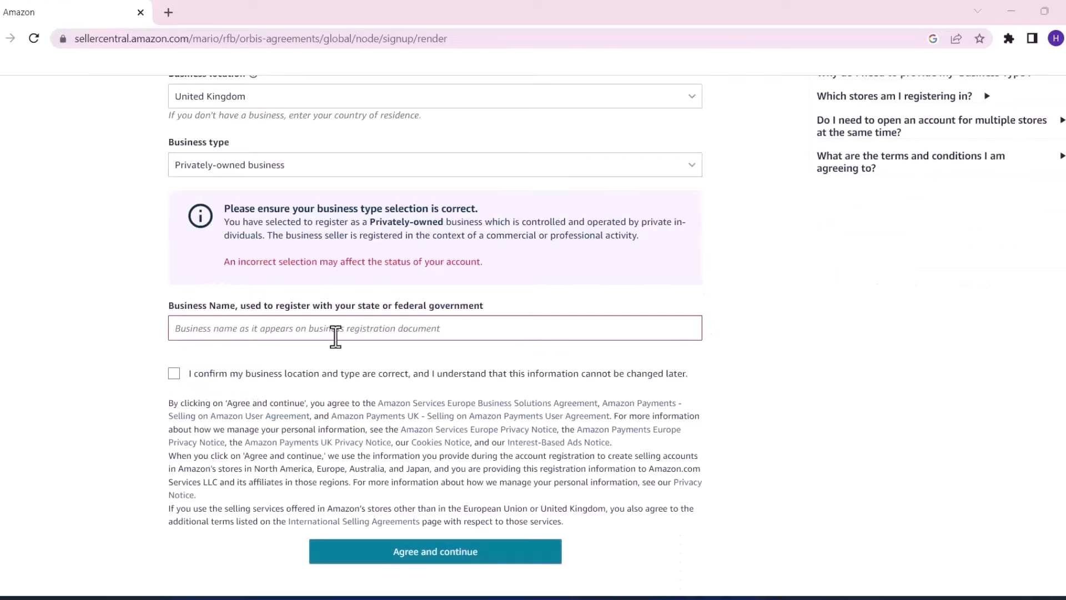
click(267, 333)
text(al sherka)
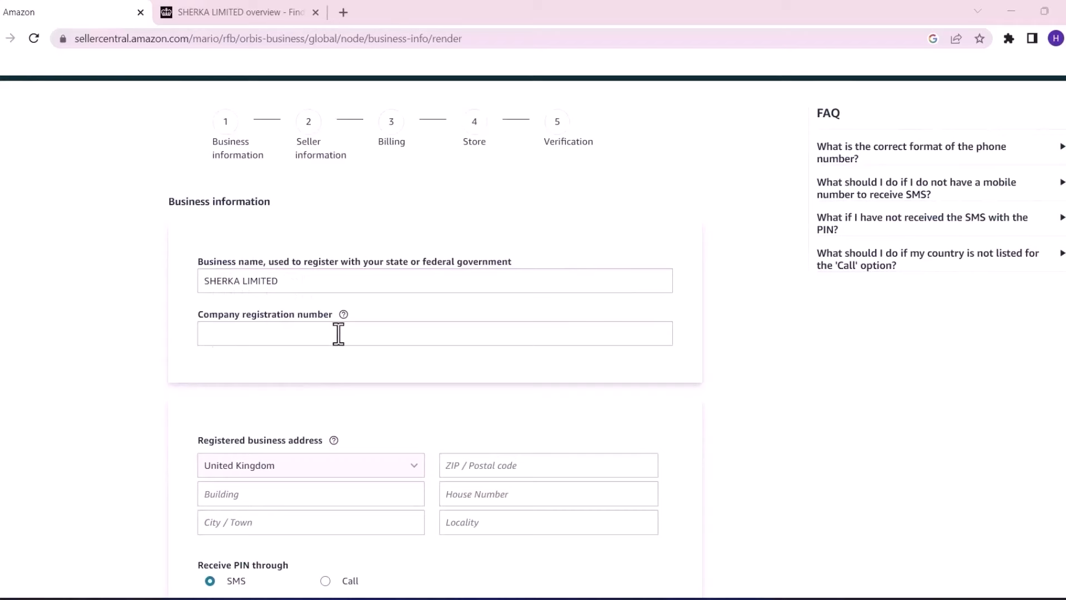
Copy company number 09894919 from Companies House into the registration number field
click(264, 12)
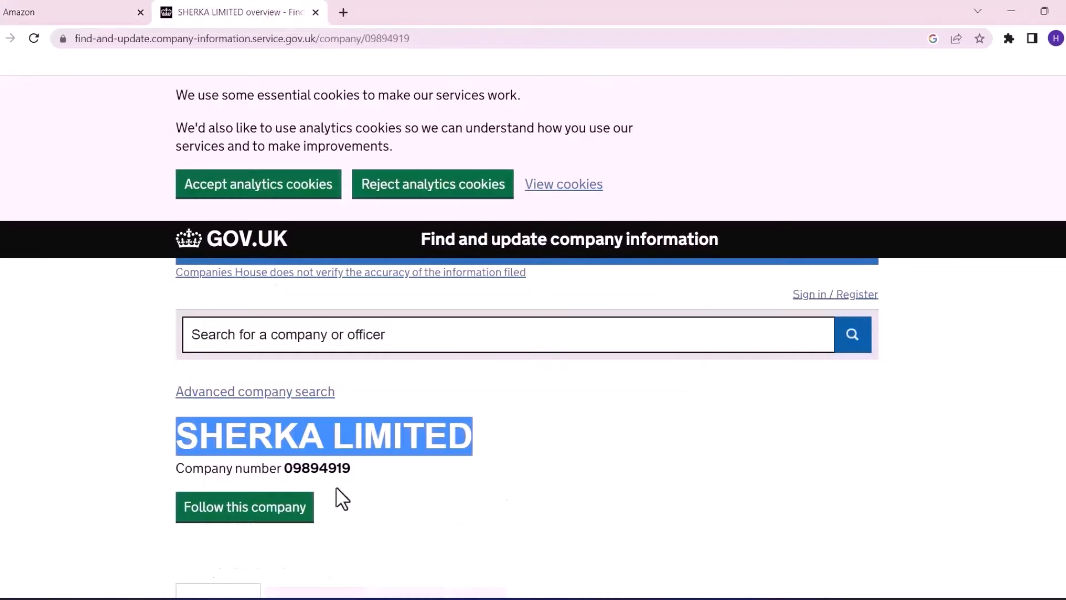
click(318, 467)
triple_click(299, 466)
click(299, 466)
key(ctrl+shift+Tab)
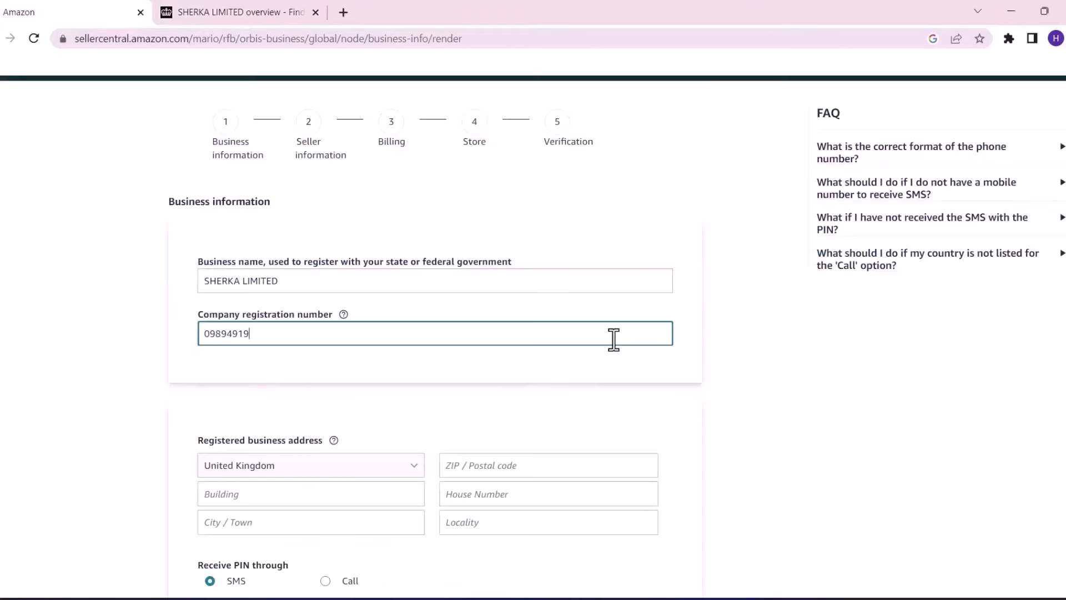
Keep the phone country code and send the verification PIN by SMS
scroll(570, 284, down, 2)
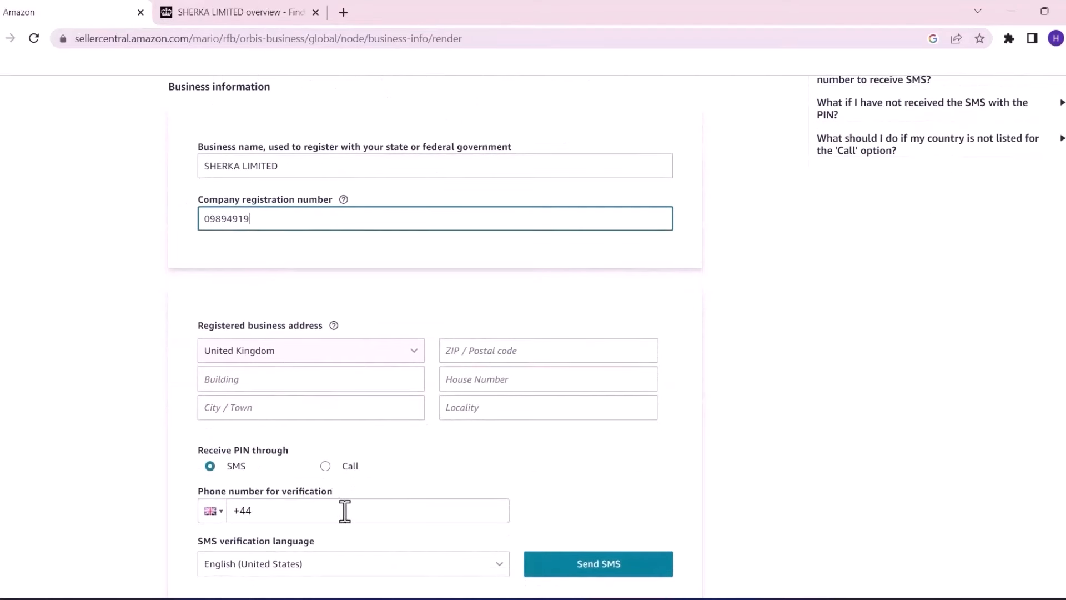
click(218, 511)
click(221, 512)
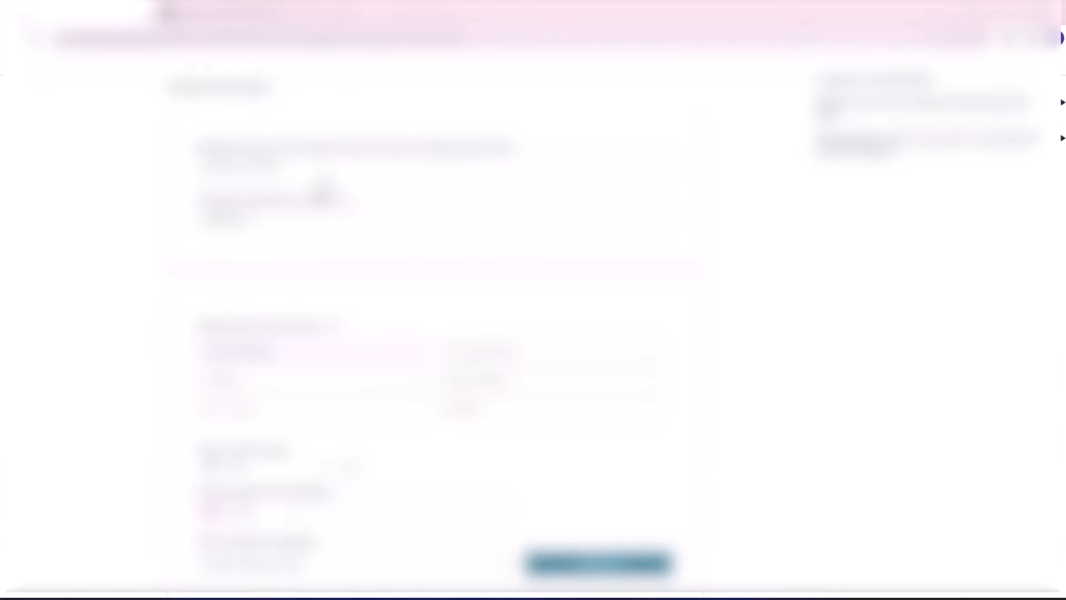
scroll(669, 234, down, 3)
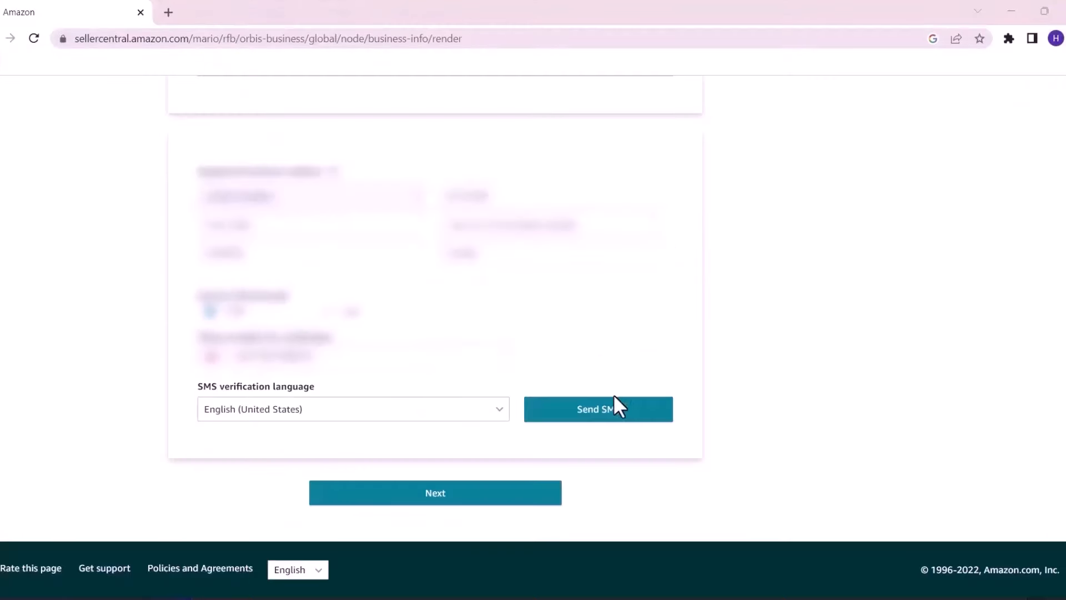
click(611, 421)
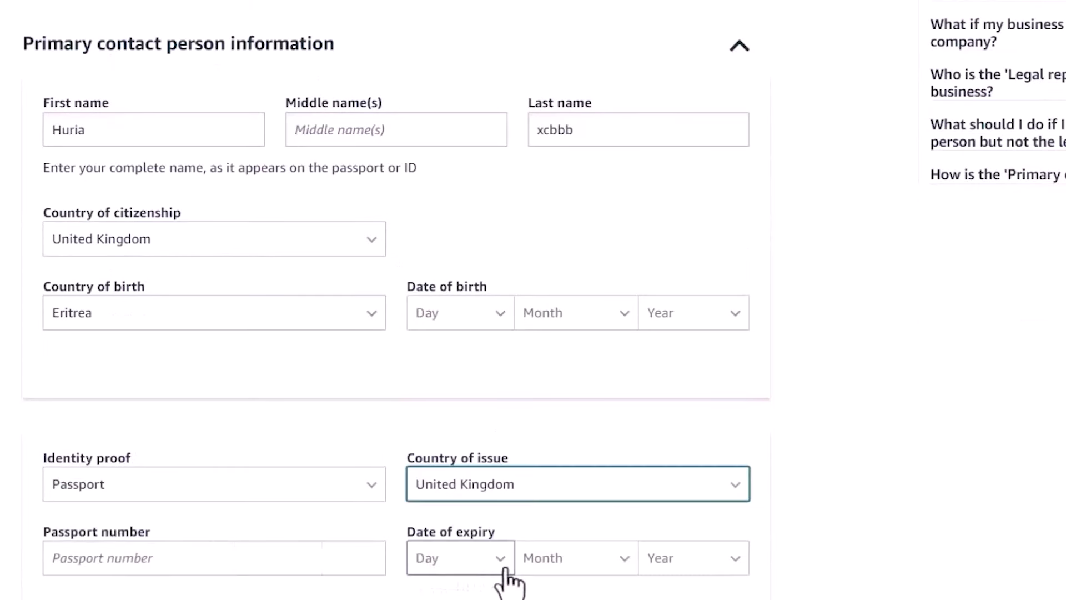
Answer the beneficial-owner questions at the bottom of the seller information form
scroll(85, 209, down, 5)
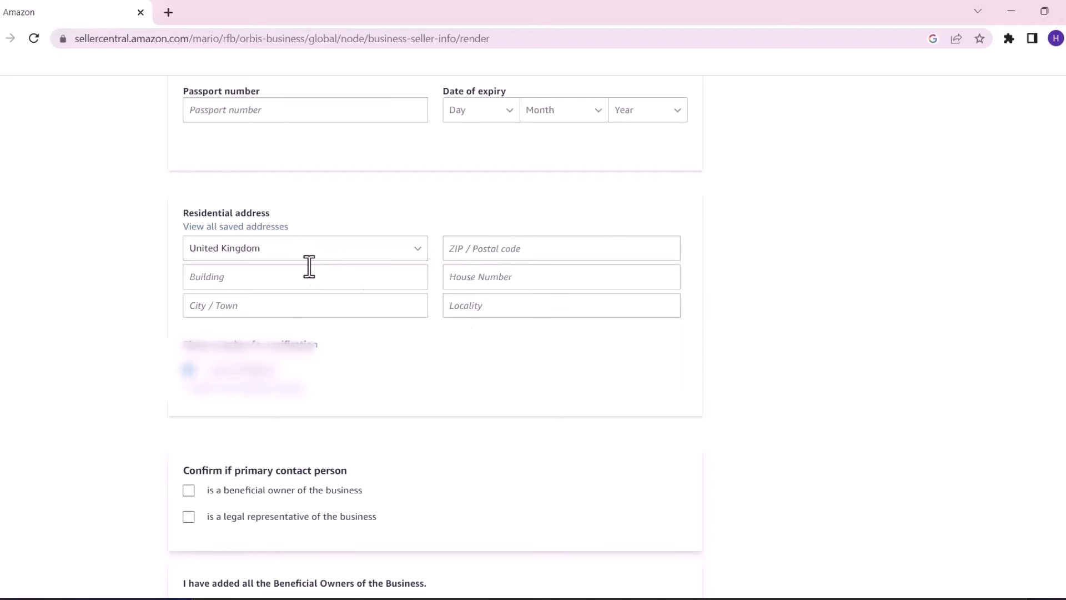
scroll(442, 311, down, 4)
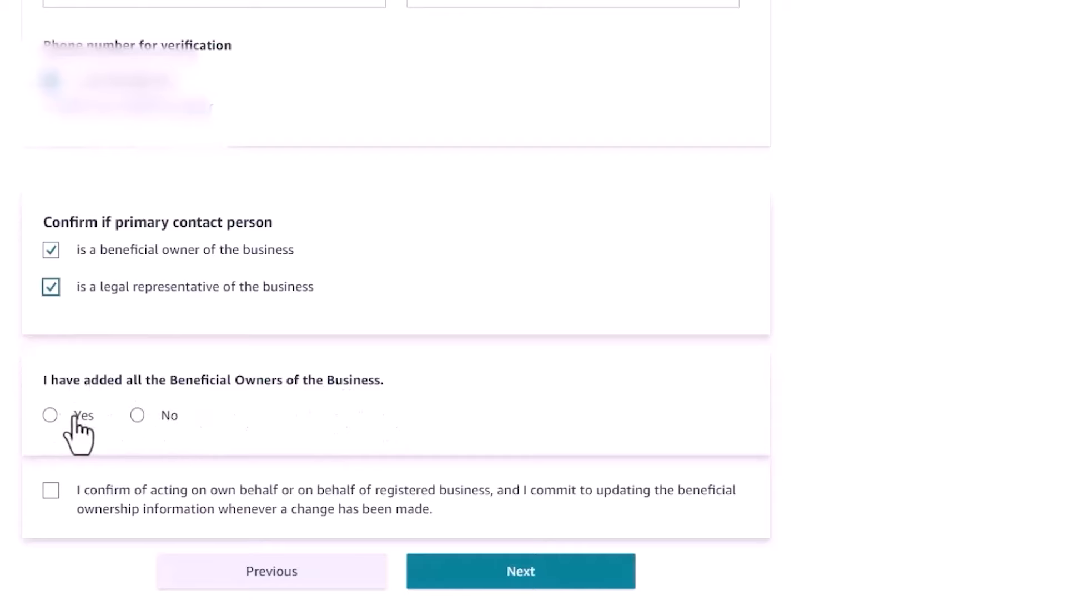
click(137, 416)
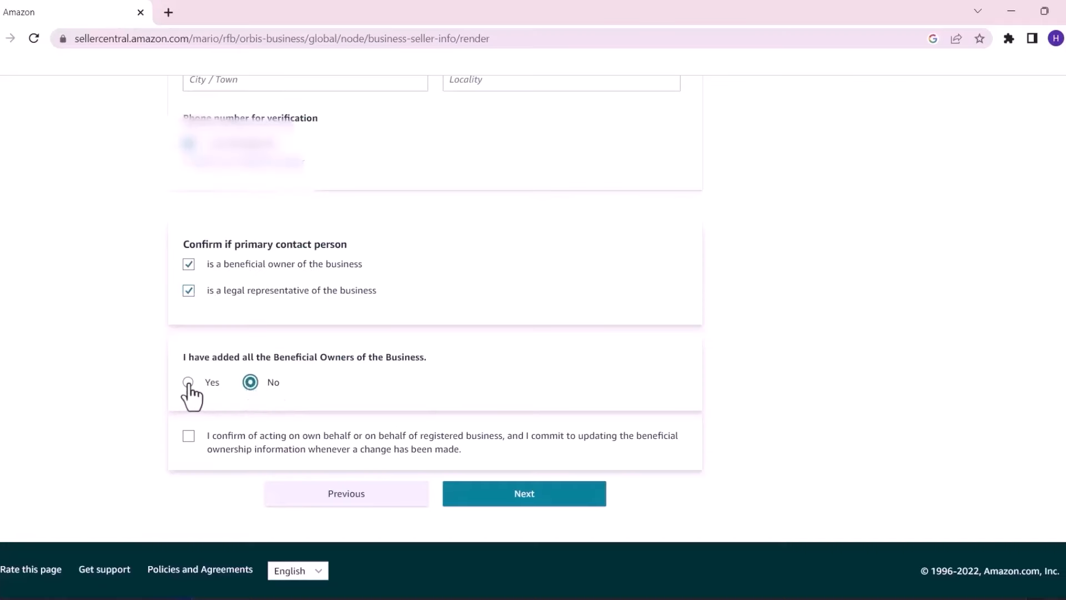
click(49, 417)
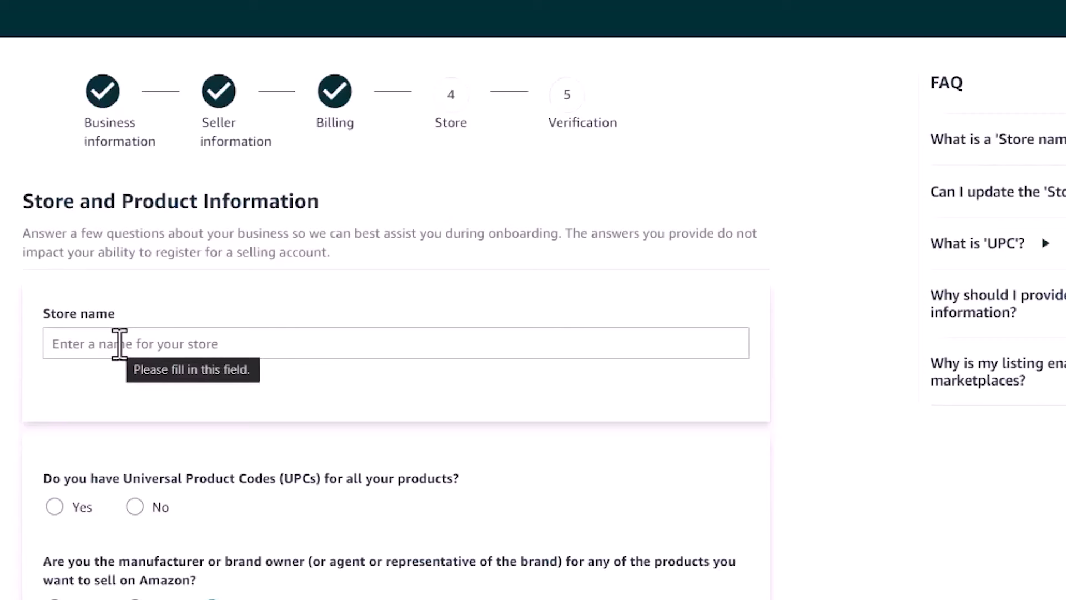
Name the store 'Bargain store' and answer Yes to having UPCs for all products
click(96, 344)
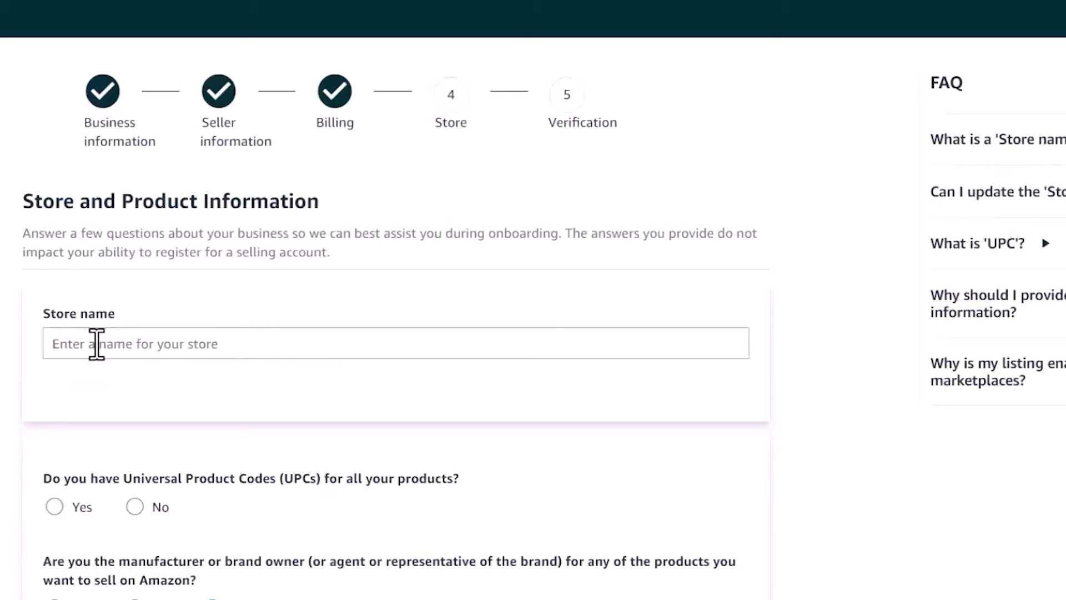
text(ahmed store)
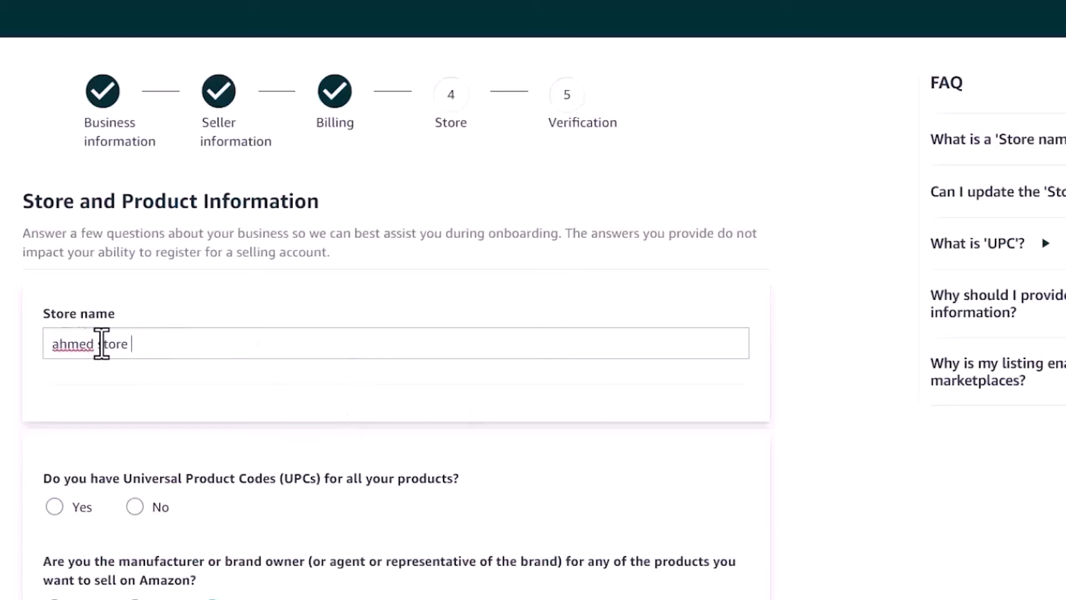
double_click(80, 350)
text(Bargain)
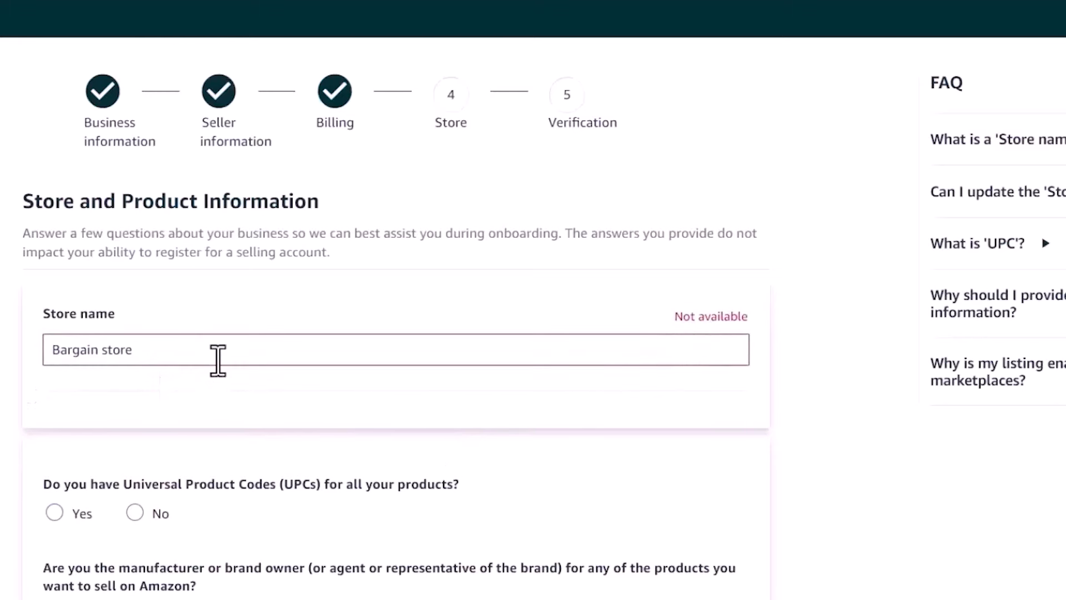
scroll(630, 244, down, 4)
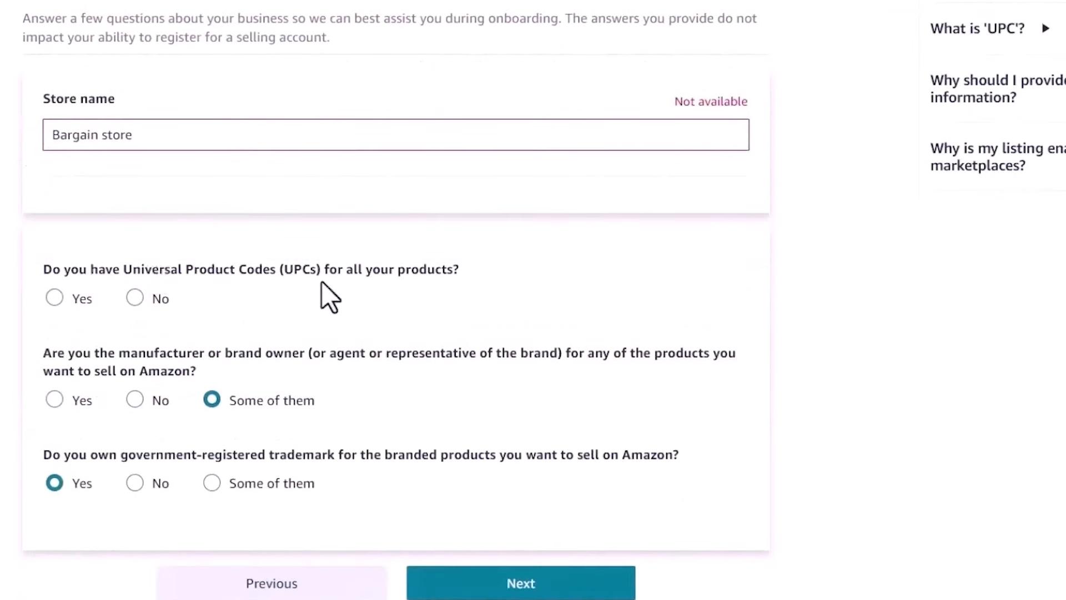
click(56, 298)
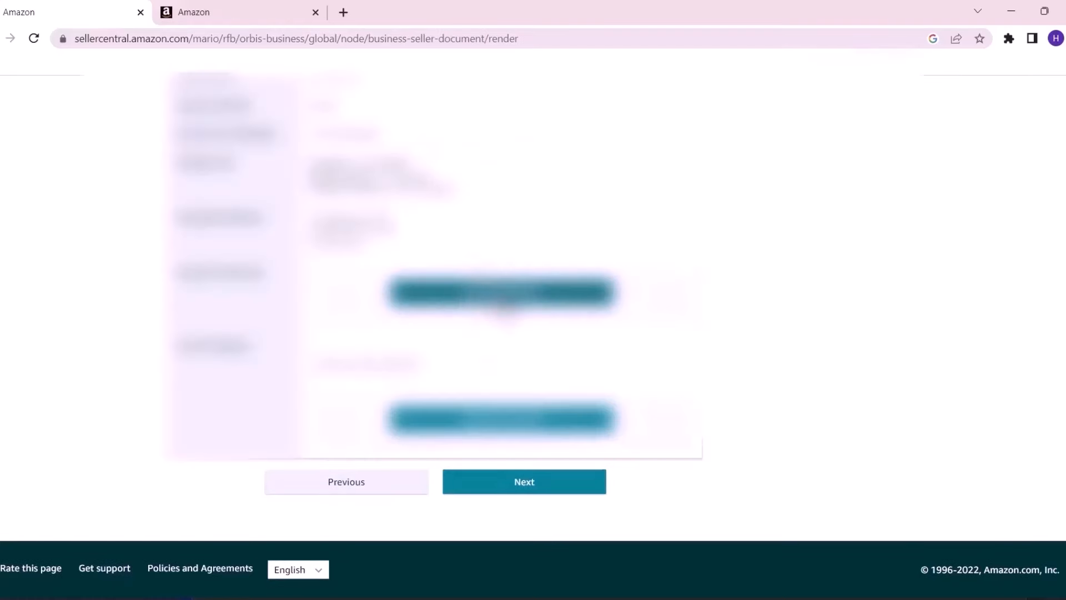
Choose the document option, upload the verification file, and submit the seller documents
click(482, 371)
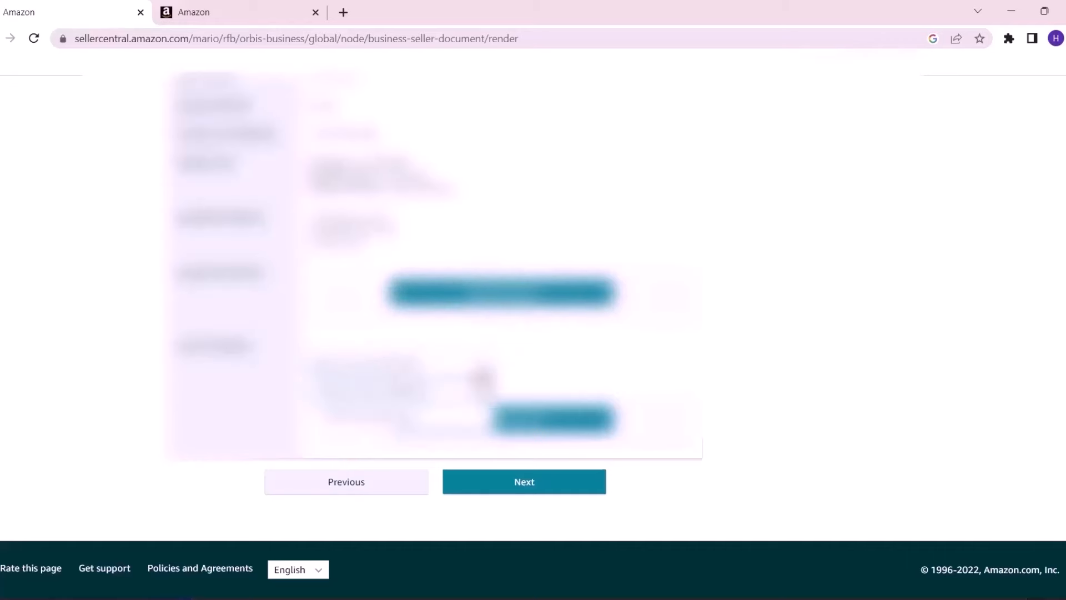
click(481, 371)
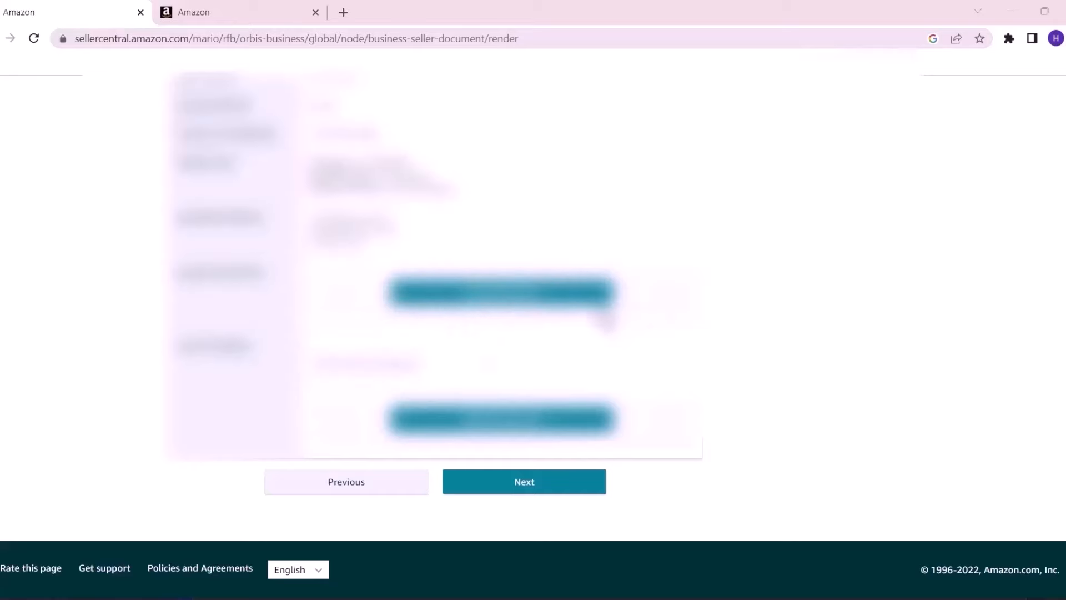
click(592, 487)
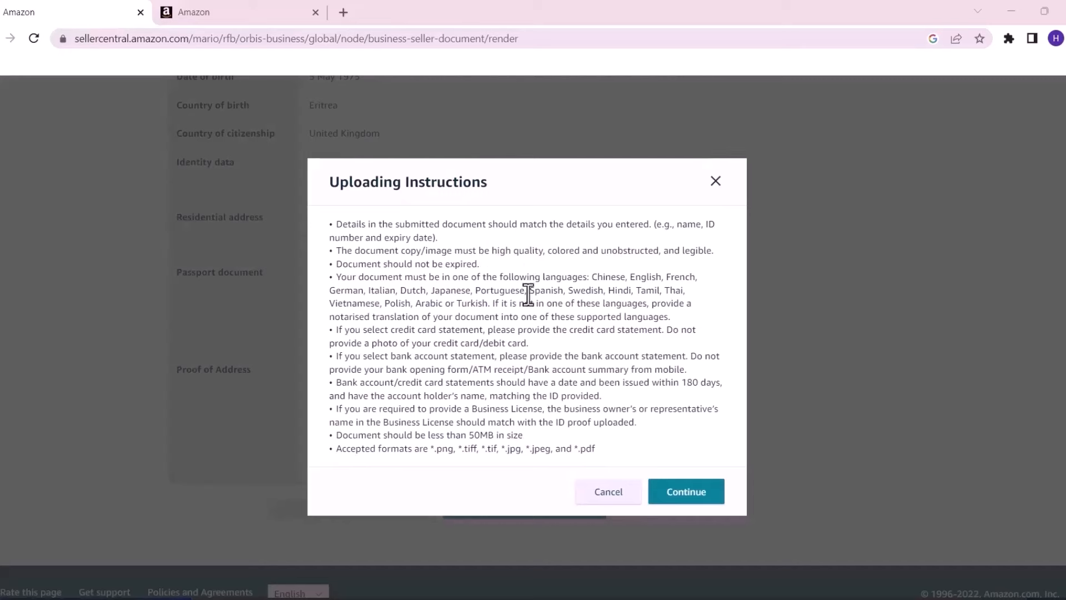
click(678, 492)
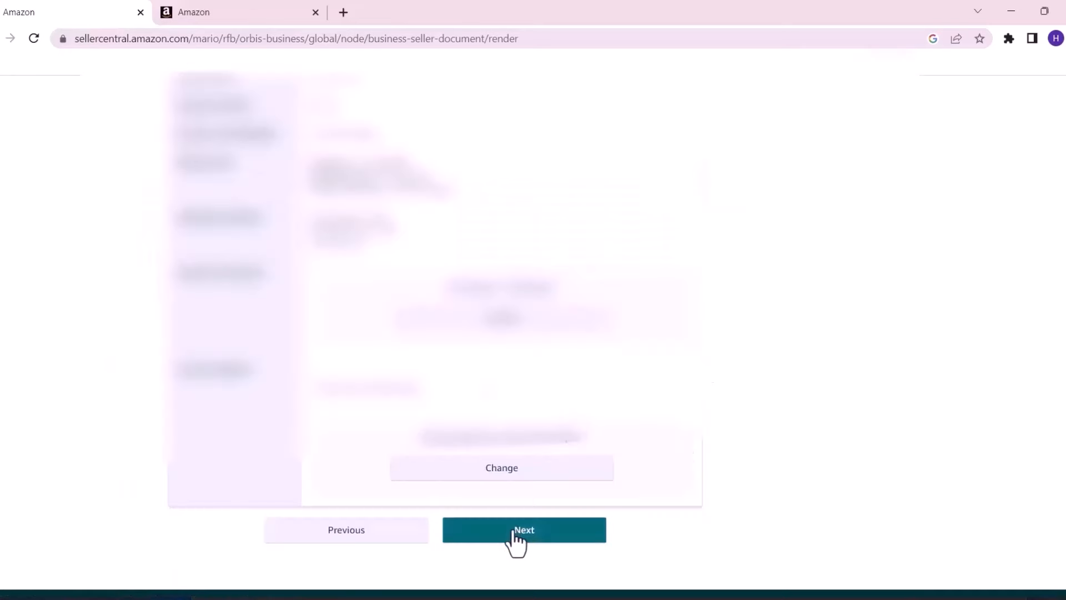
click(515, 531)
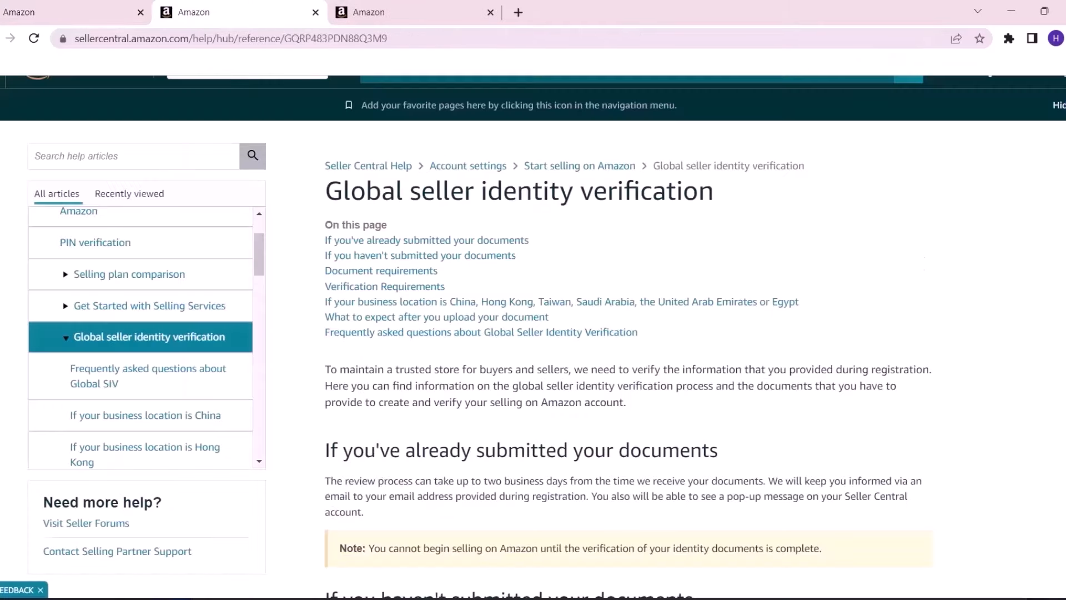
On the booking page, tick 'I acknowledge' for the call monitoring and recording notice
scroll(951, 186, down, 7)
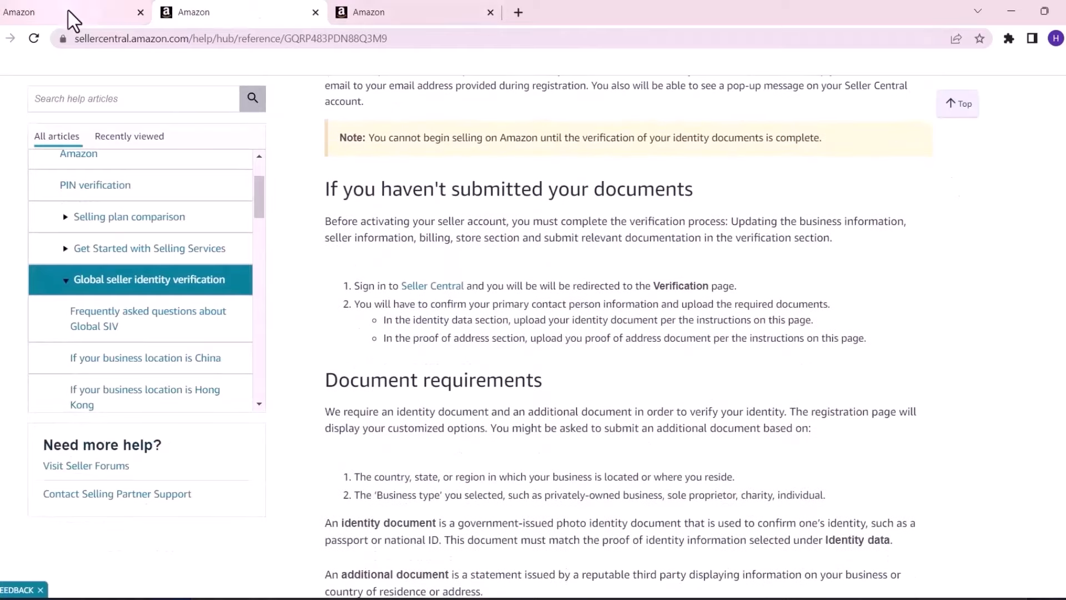
click(86, 12)
scroll(759, 162, down, 5)
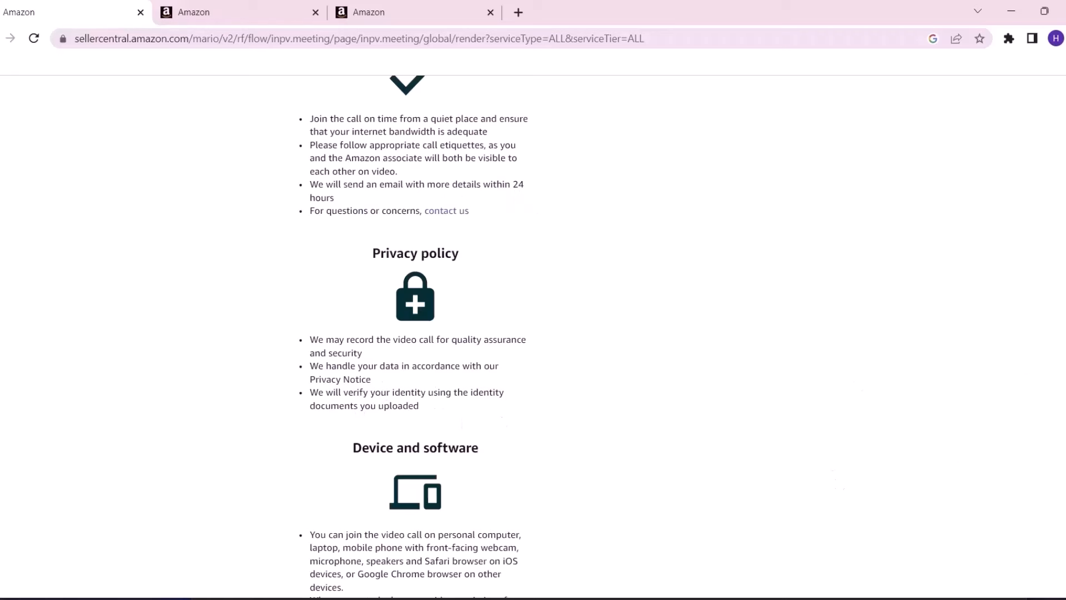
scroll(482, 423, down, 4)
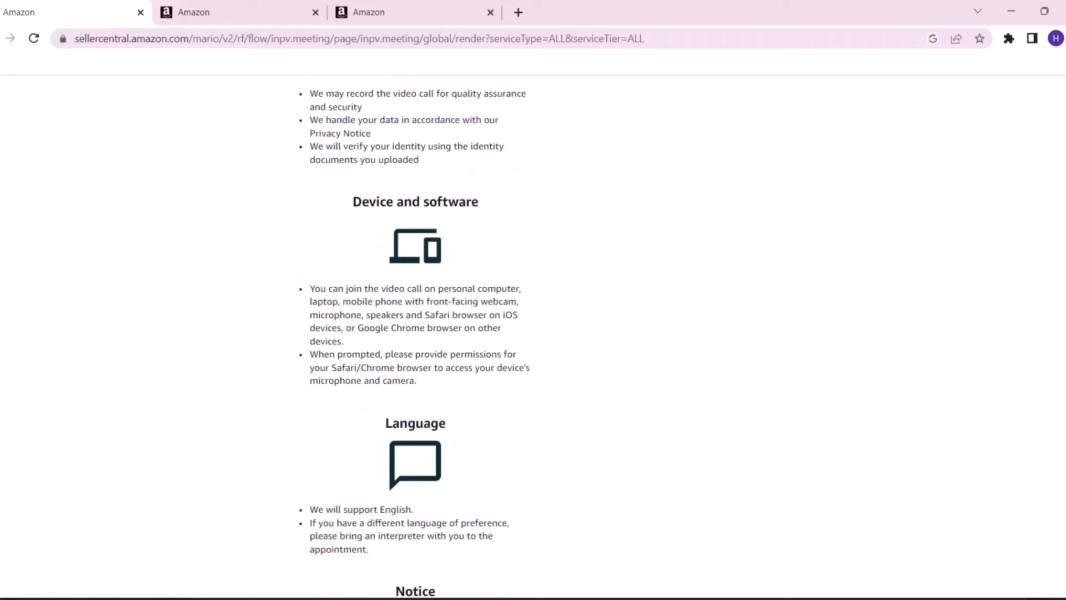
scroll(533, 333, down, 6)
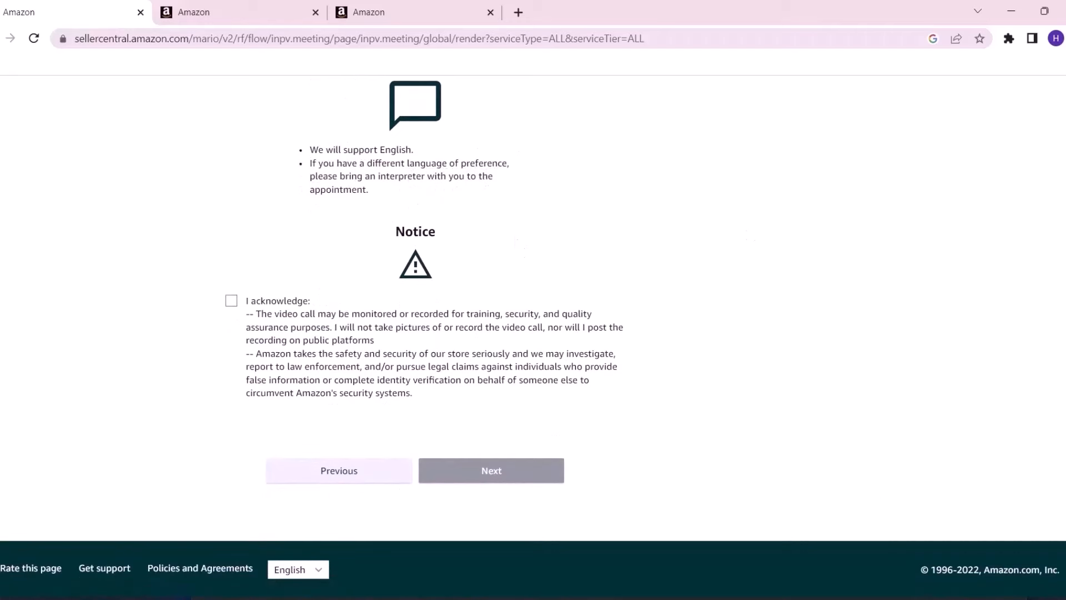
scroll(533, 333, up, 10)
scroll(370, 237, up, 3)
scroll(369, 237, down, 12)
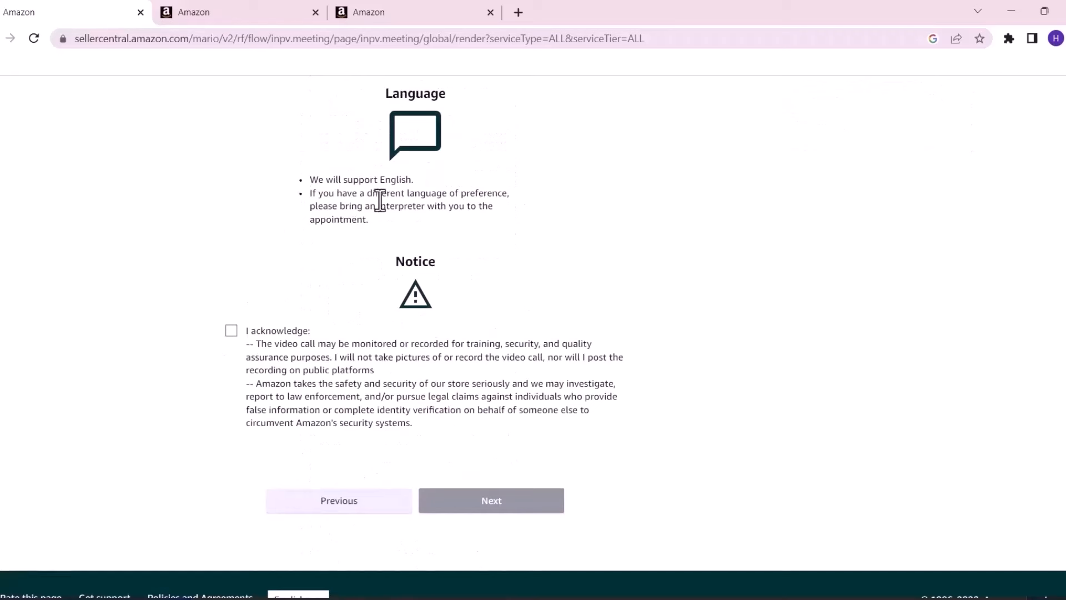
click(232, 332)
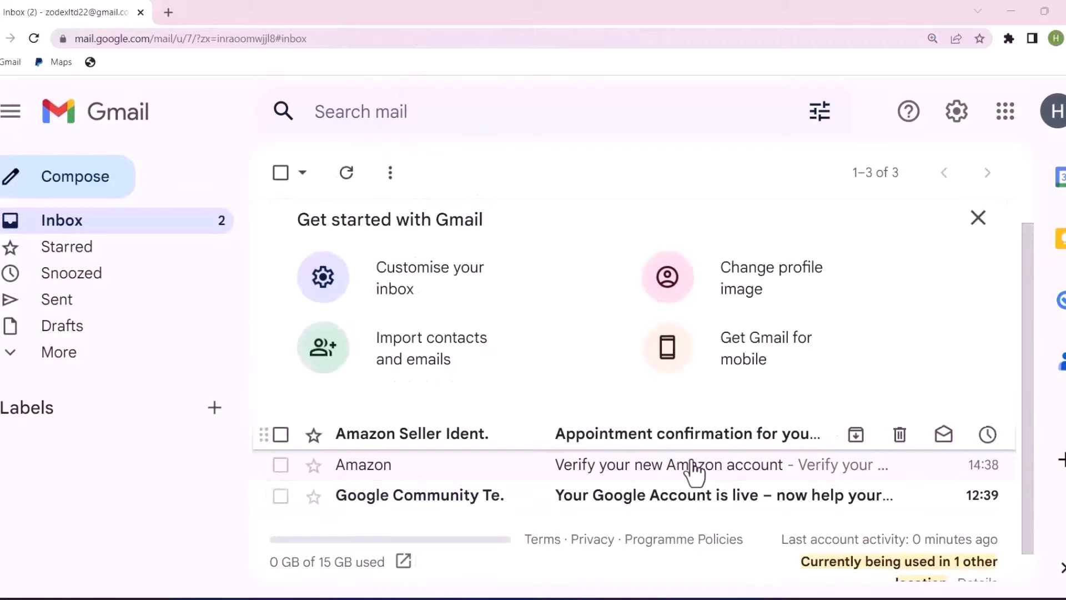
Open Amazon's appointment confirmation e-mail and scroll to the call preparation steps
click(635, 441)
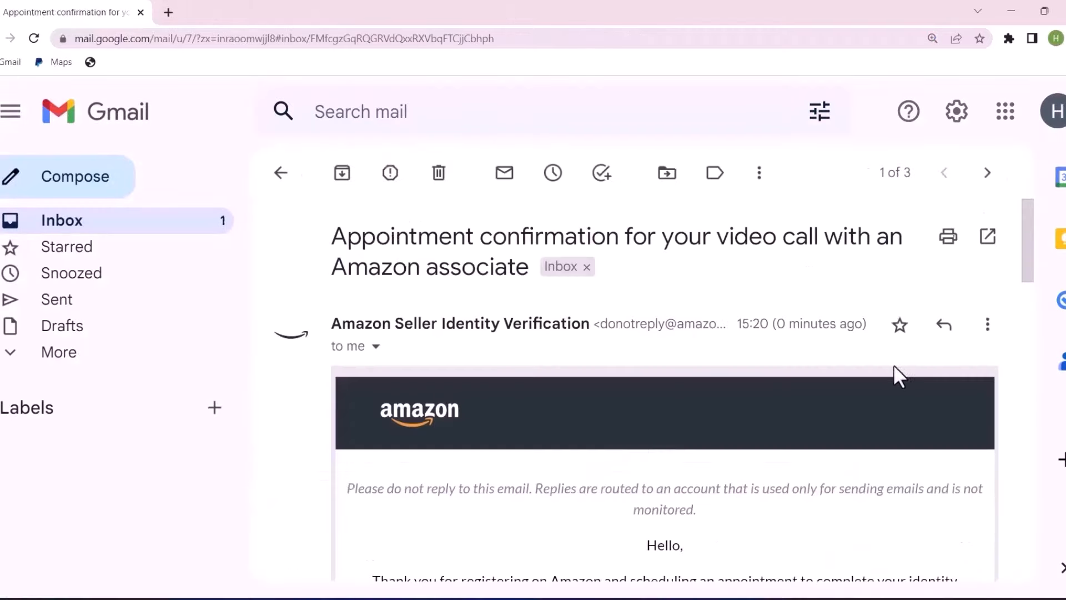
drag(1031, 245, 1044, 379)
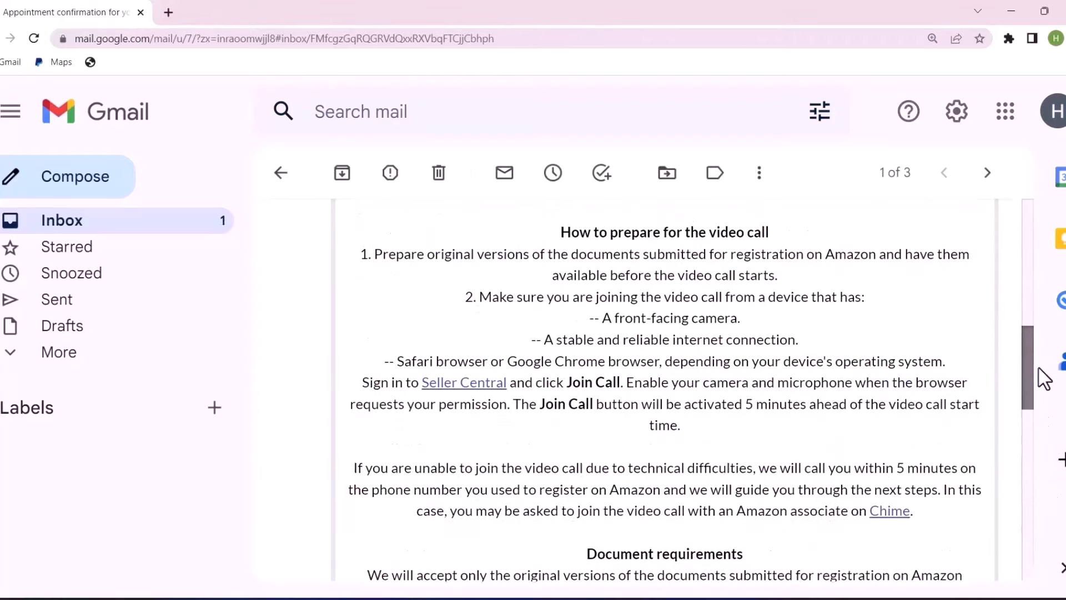